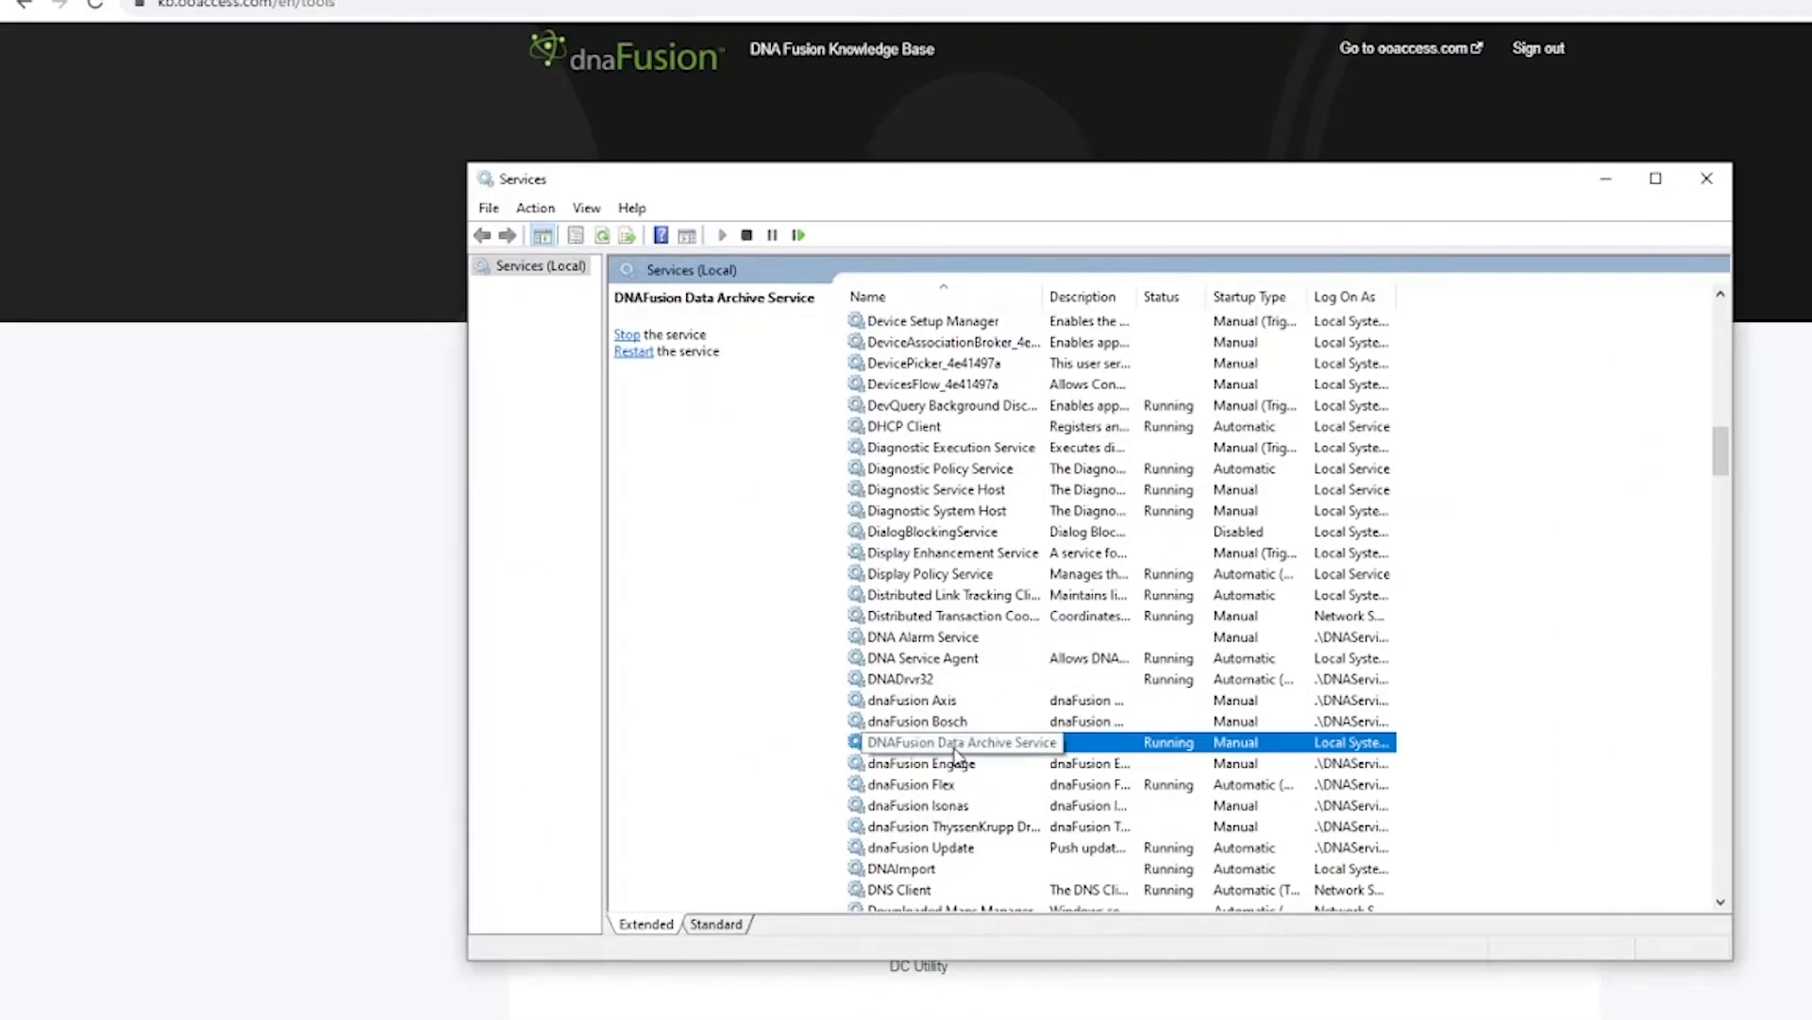
right_click(957, 748)
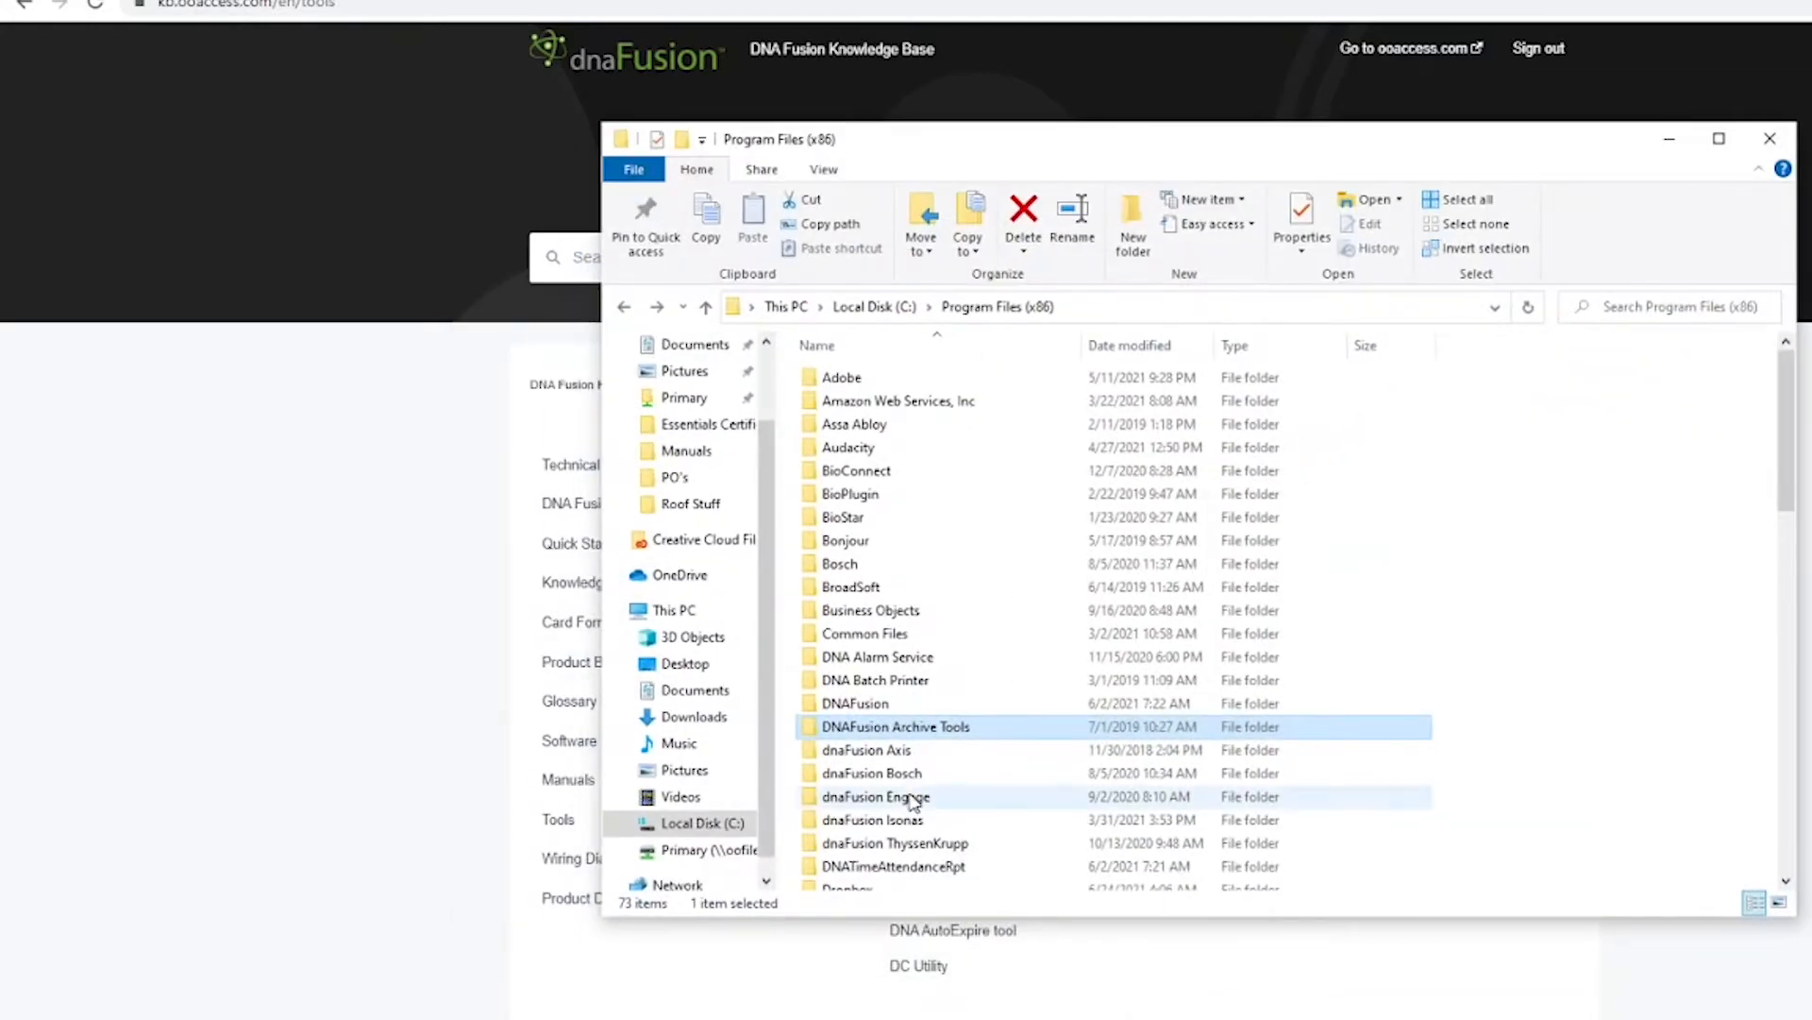
Step: Launch the DNAFusion Remote Archiving Utility from the DNAFusion Archive Tools folder
double_click(928, 730)
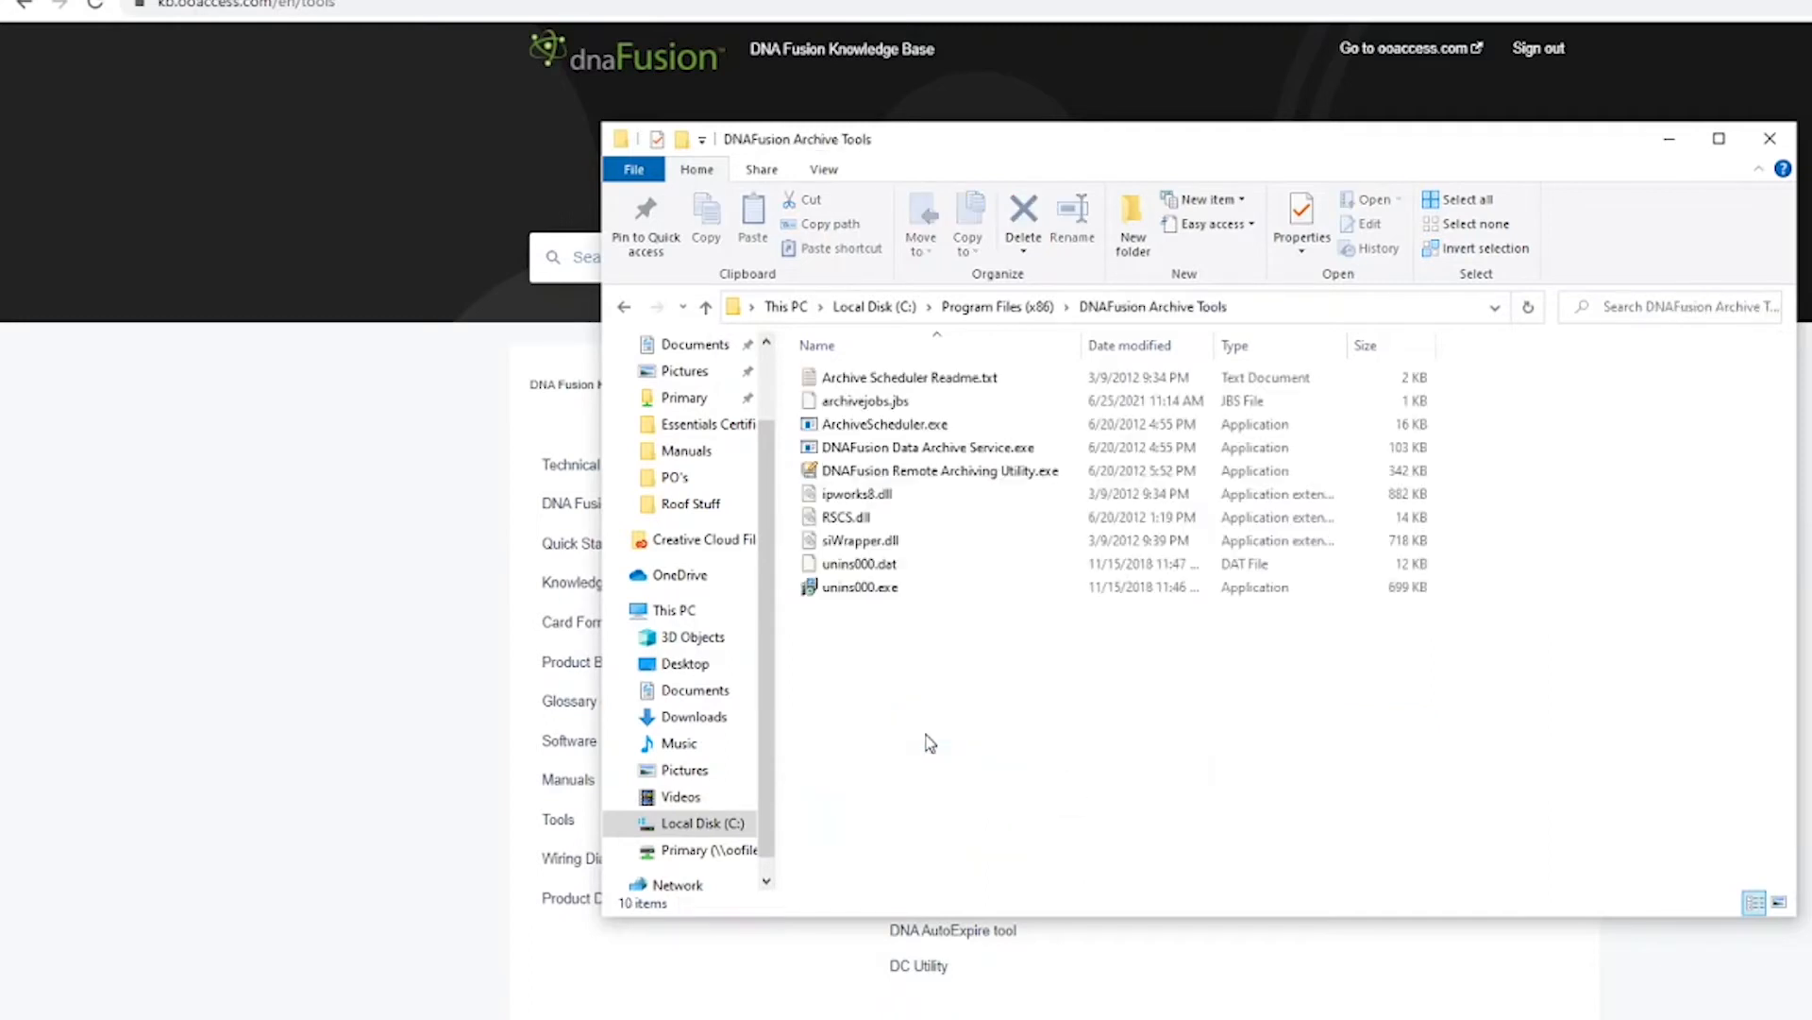
double_click(978, 481)
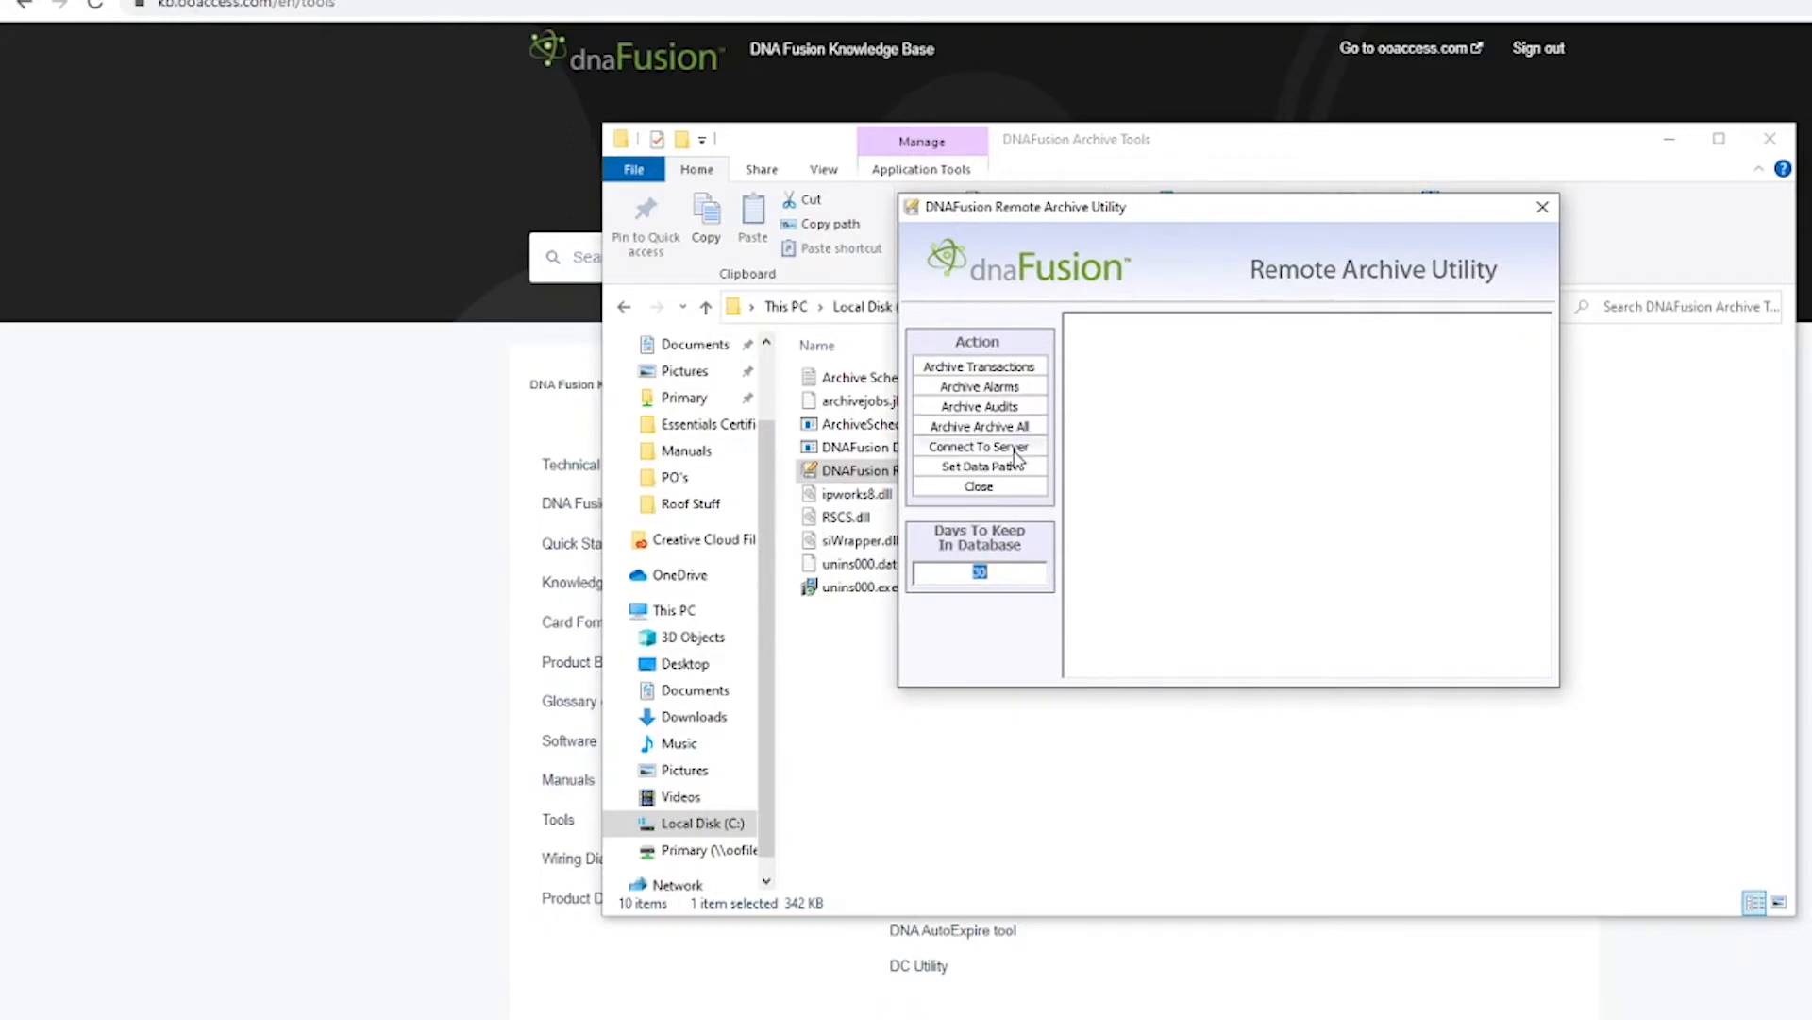
Step: Connect to the data server on localhost, keeping port 22953 and 30 days in database
click(1015, 451)
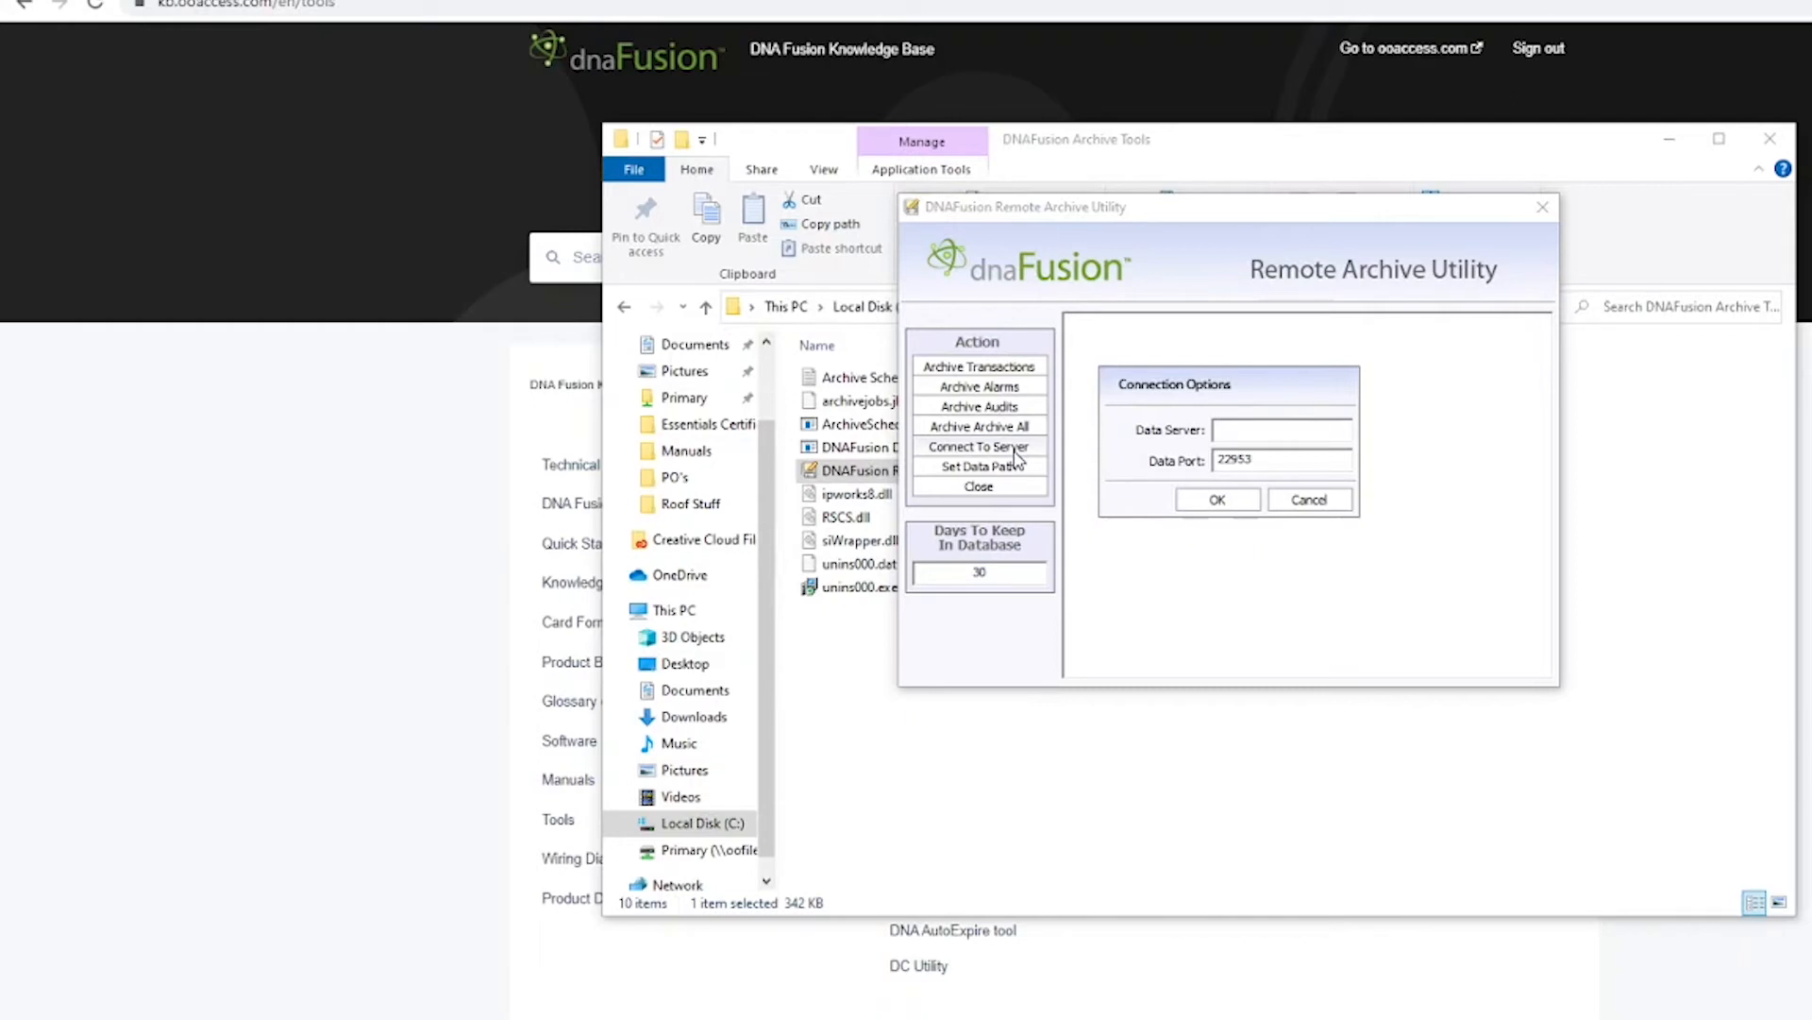
text(localhost)
key(Return)
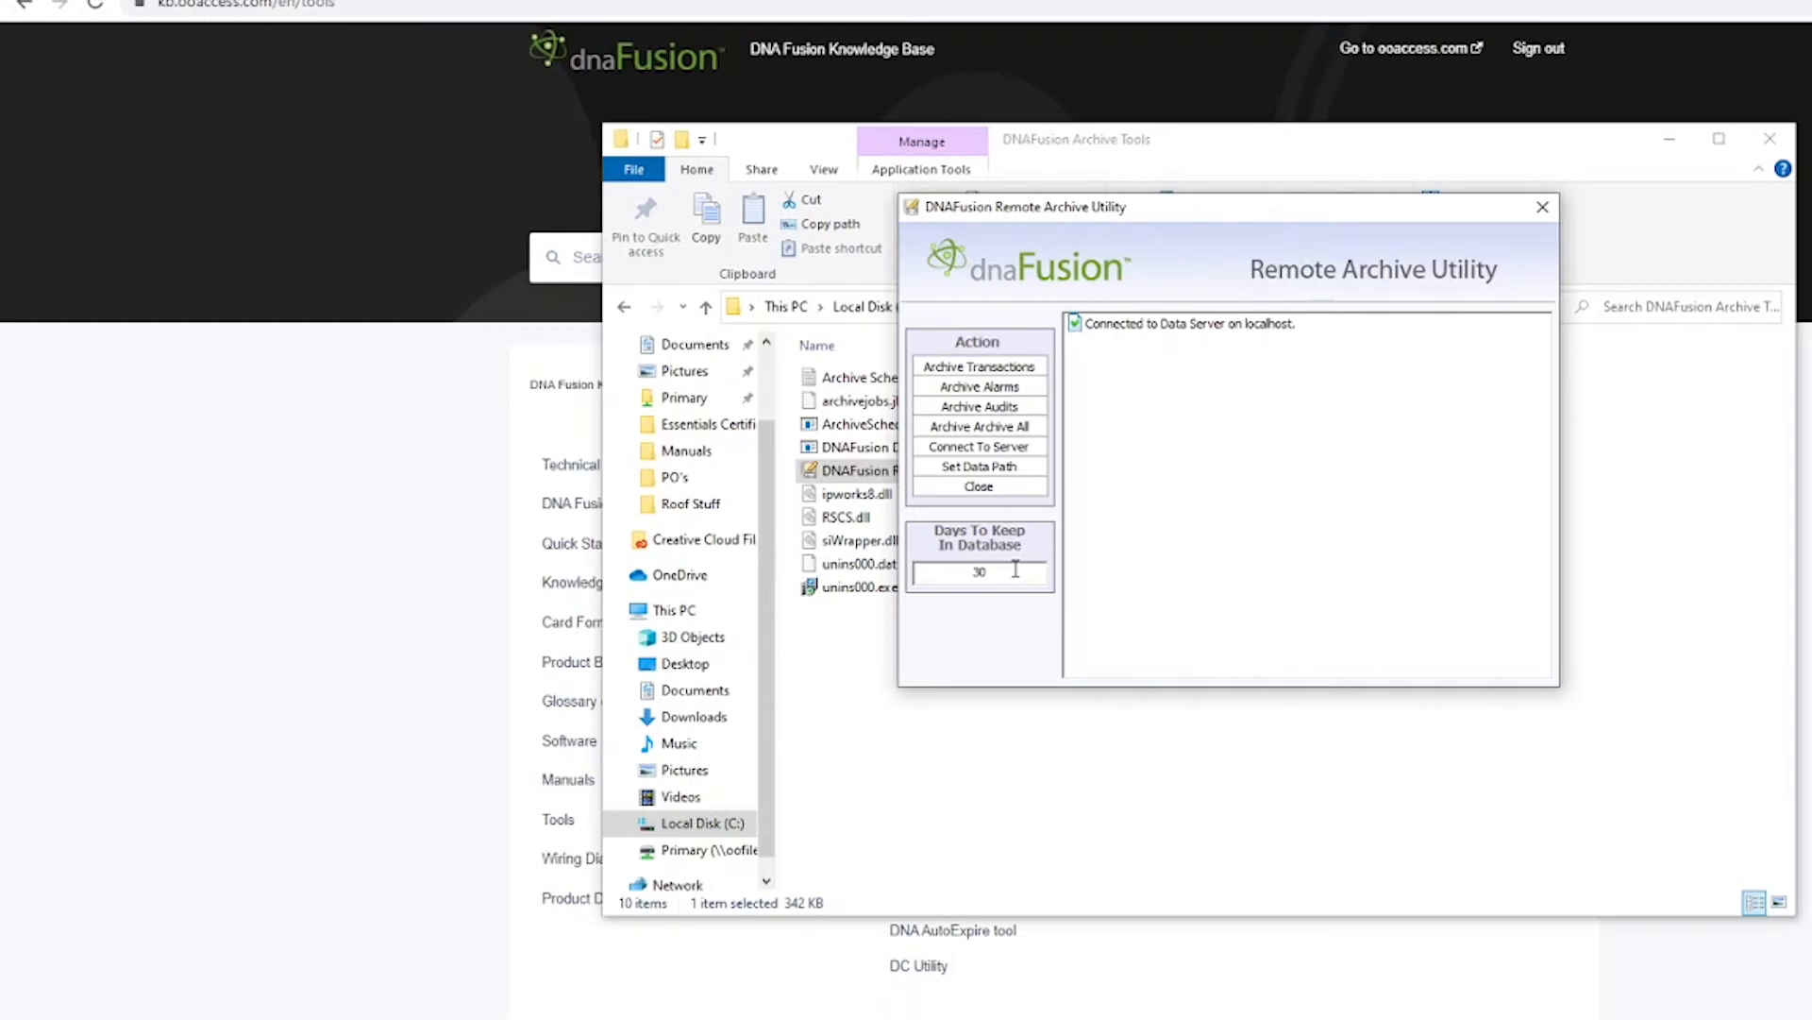
drag(1014, 571, 964, 570)
text(30)
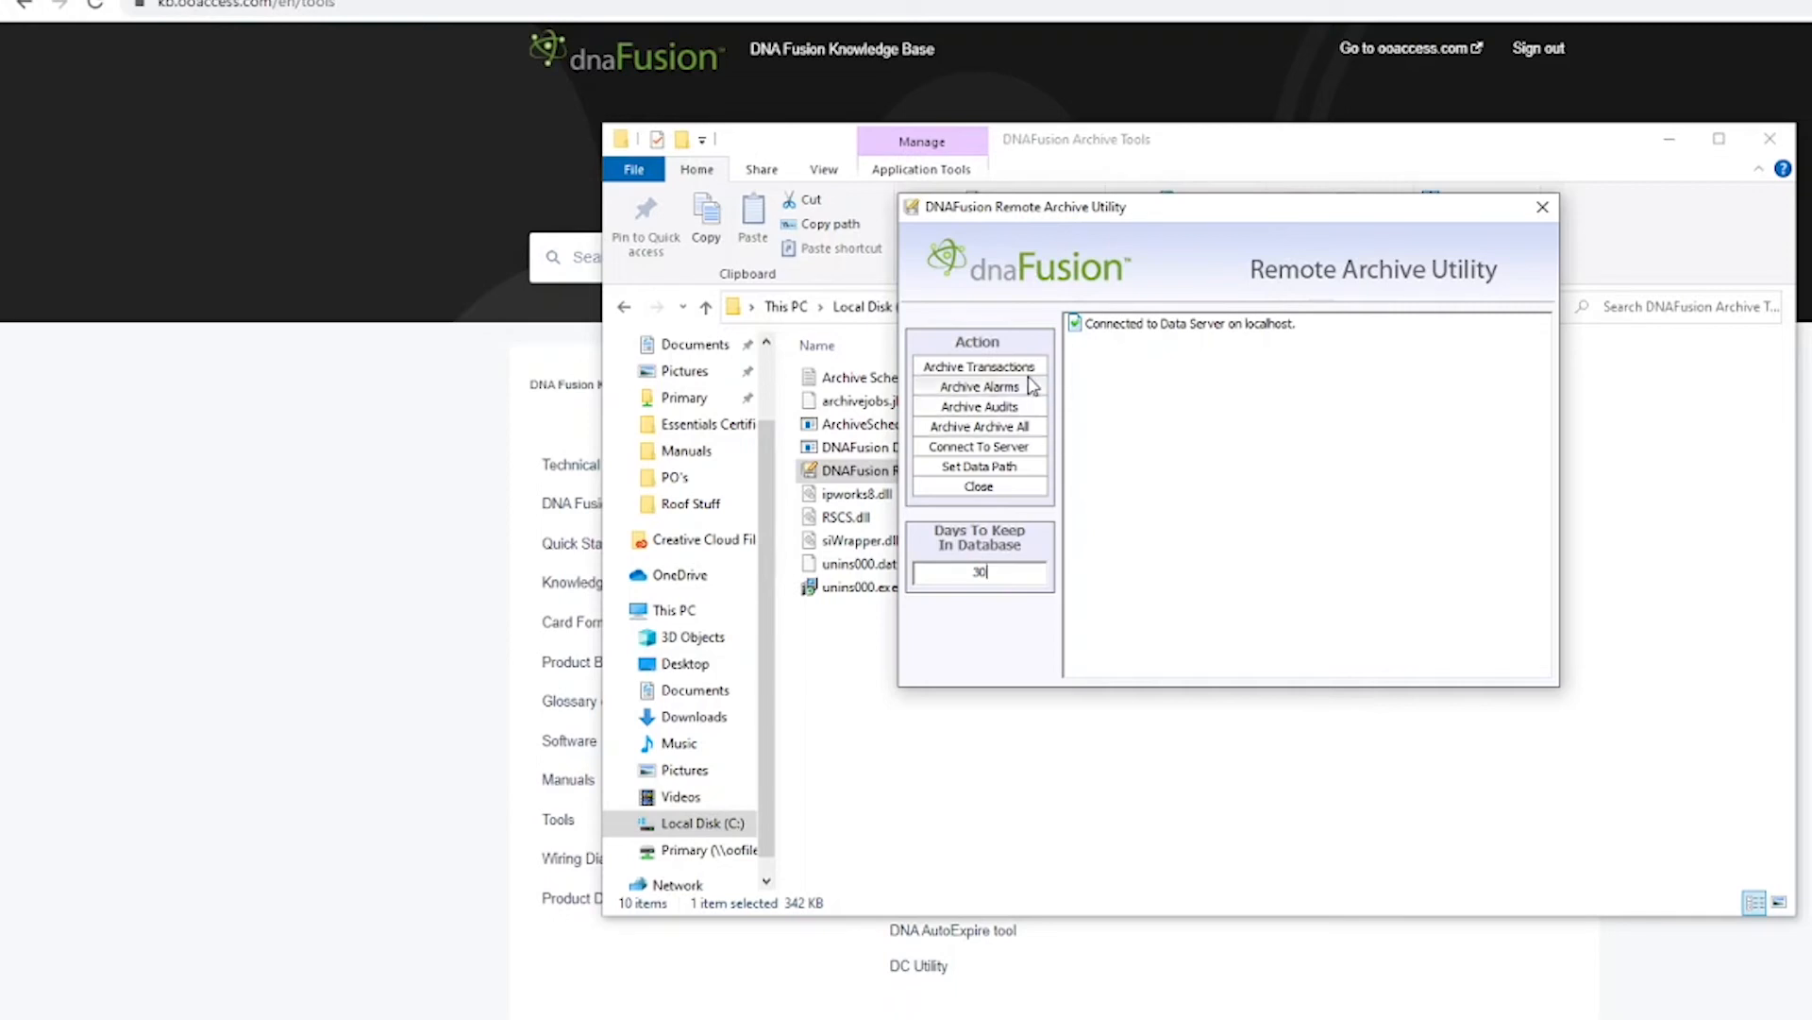
Step: Run Archive All so data older than 30 days is archived with deletions logged
click(1035, 429)
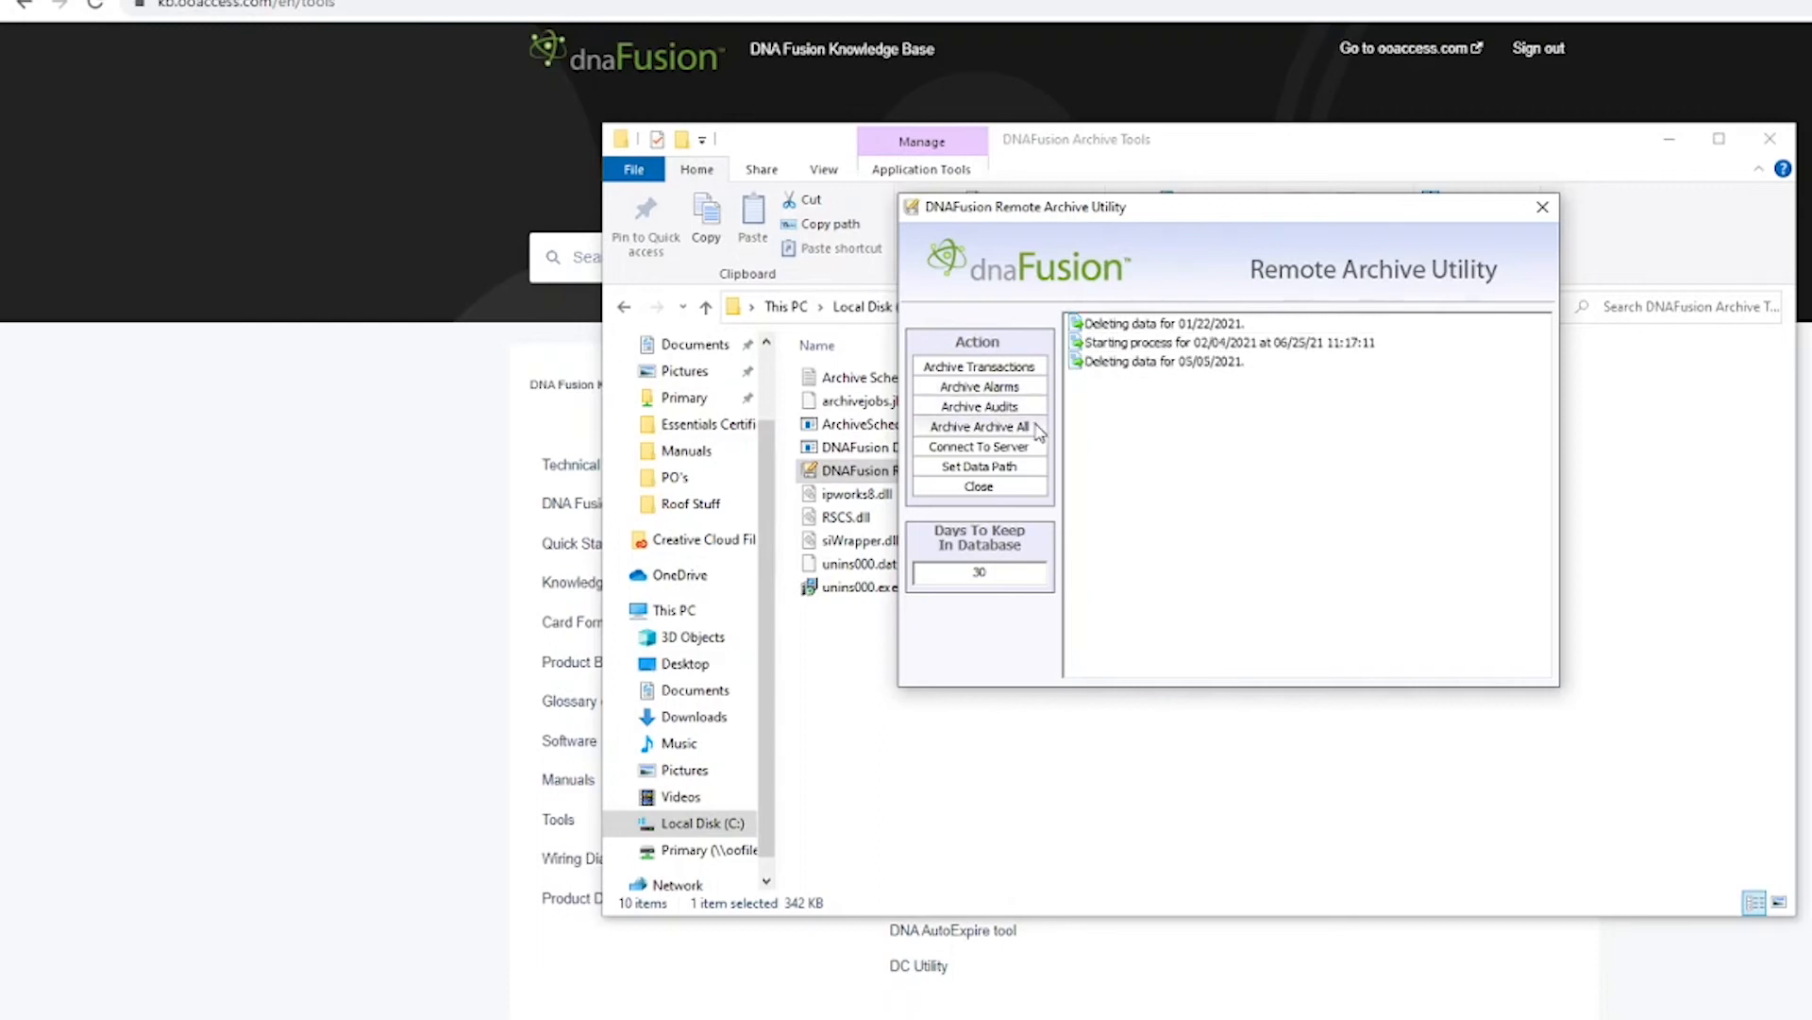